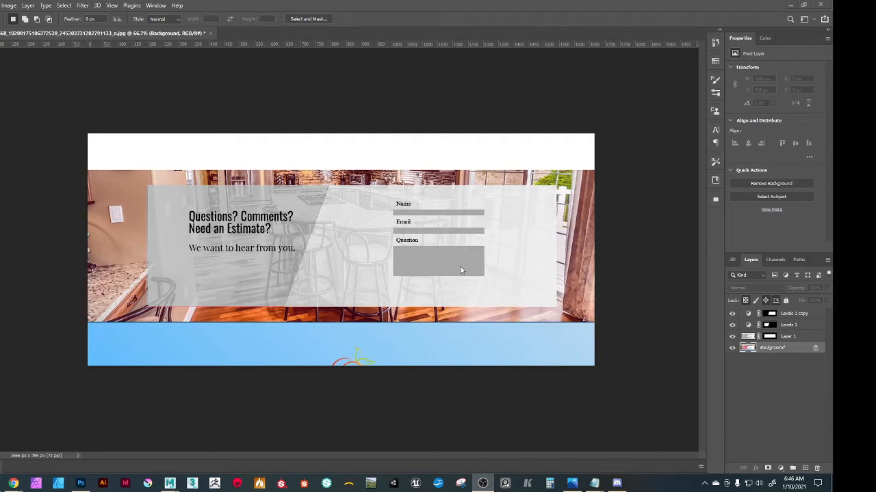
# Hide Levels 1 copy, Levels 1 and Layer 1 to expose the original colored banner, and select Layer 1.
pyautogui.click(511, 157)
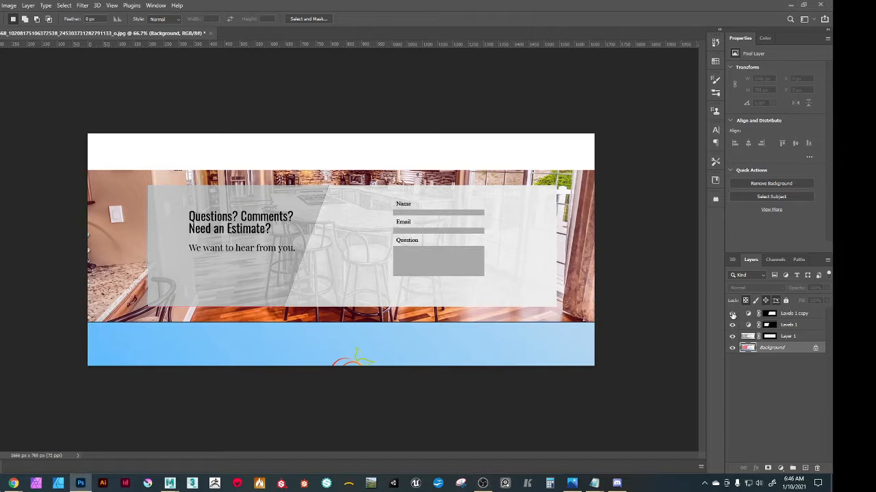
pyautogui.moveTo(732, 315); pyautogui.dragTo(732, 339)
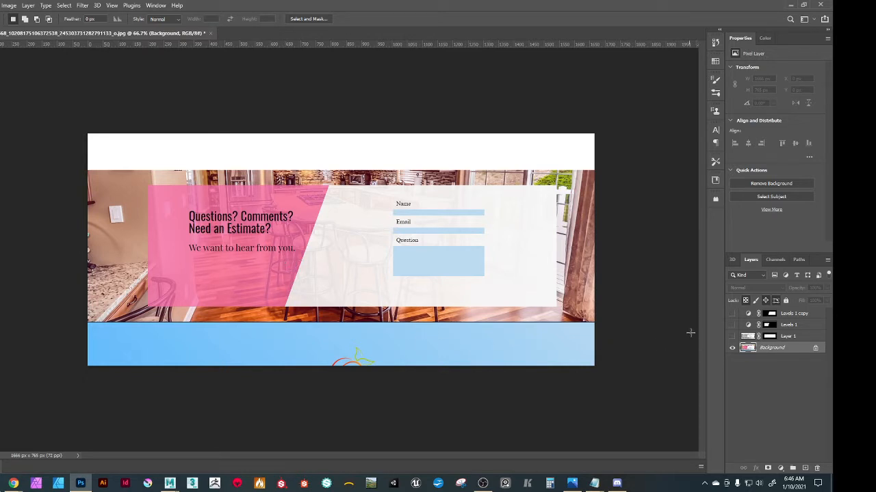
pyautogui.click(731, 337)
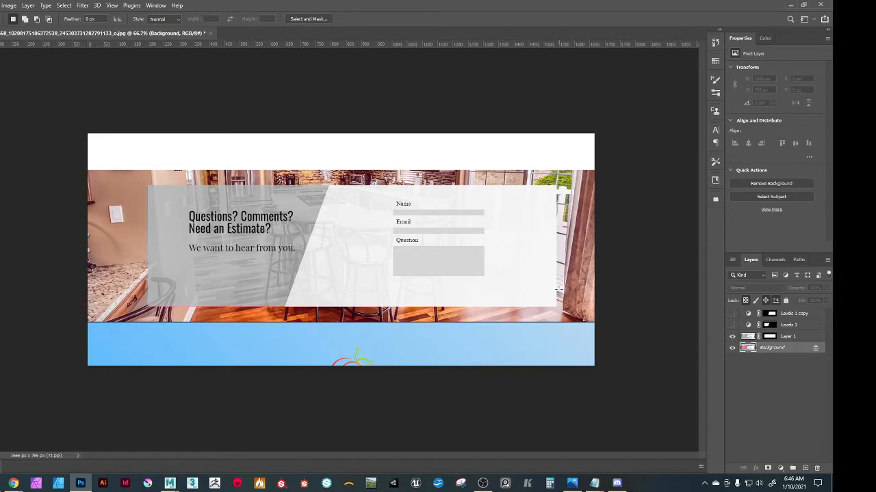
pyautogui.click(799, 338)
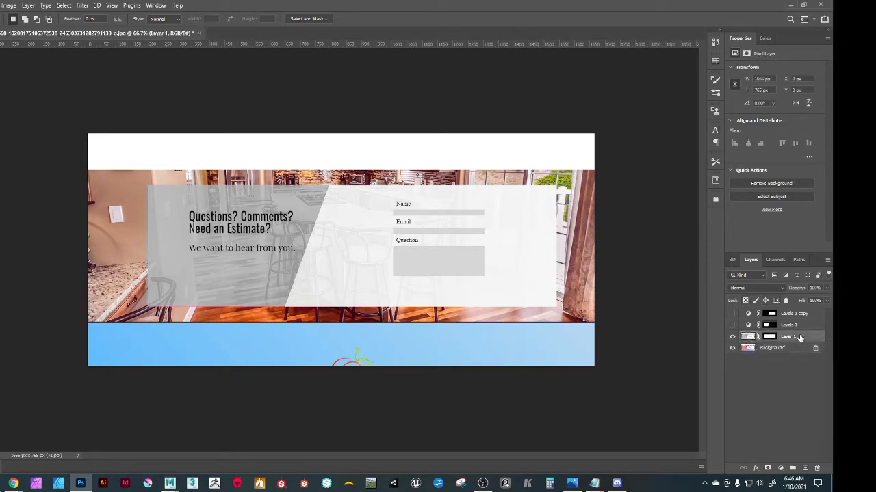
pyautogui.click(732, 338)
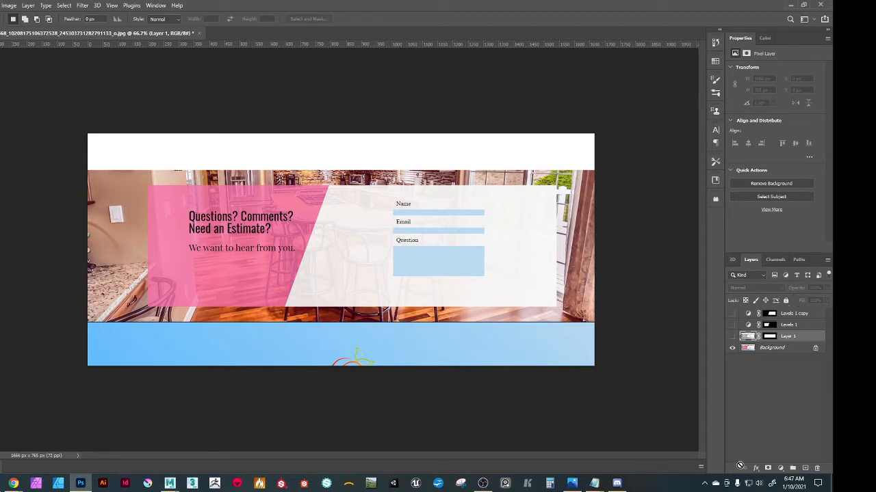
# Add a Hue/Saturation adjustment layer above Layer 1 with saturation at -100, and compare the banner with and without it.
pyautogui.click(781, 469)
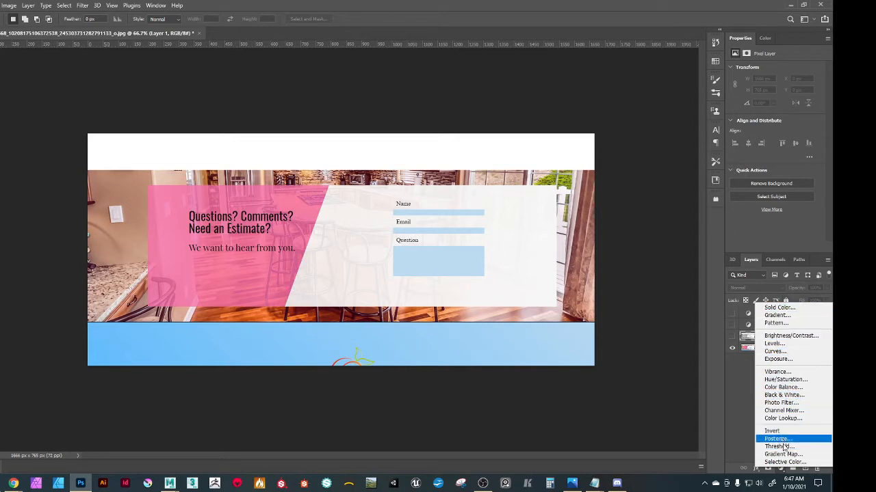
pyautogui.click(797, 383)
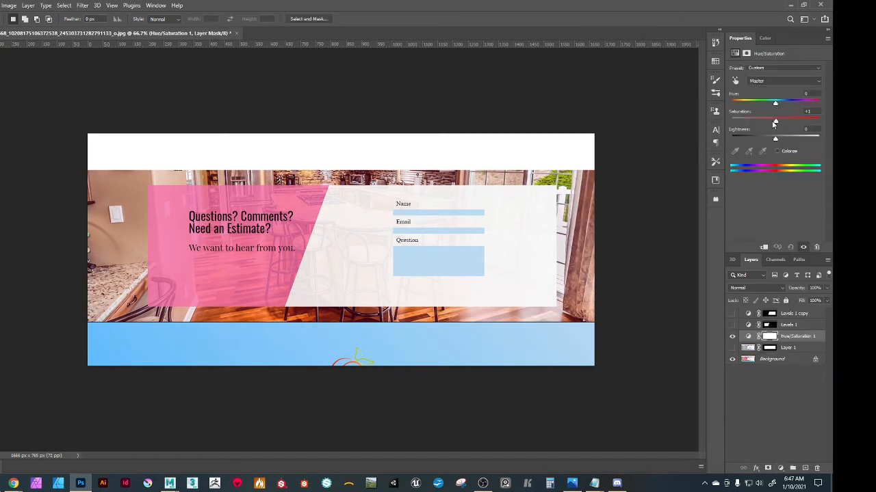
pyautogui.moveTo(774, 121); pyautogui.dragTo(670, 118)
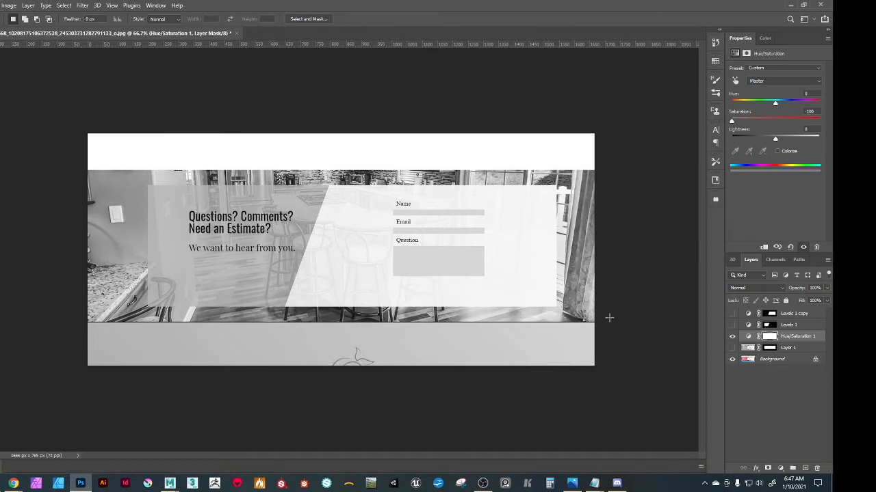
pyautogui.click(732, 337)
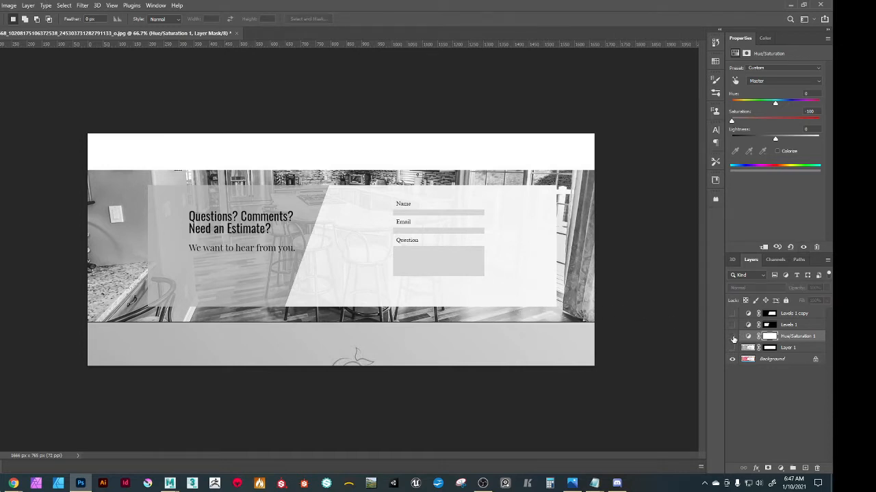
pyautogui.click(732, 337)
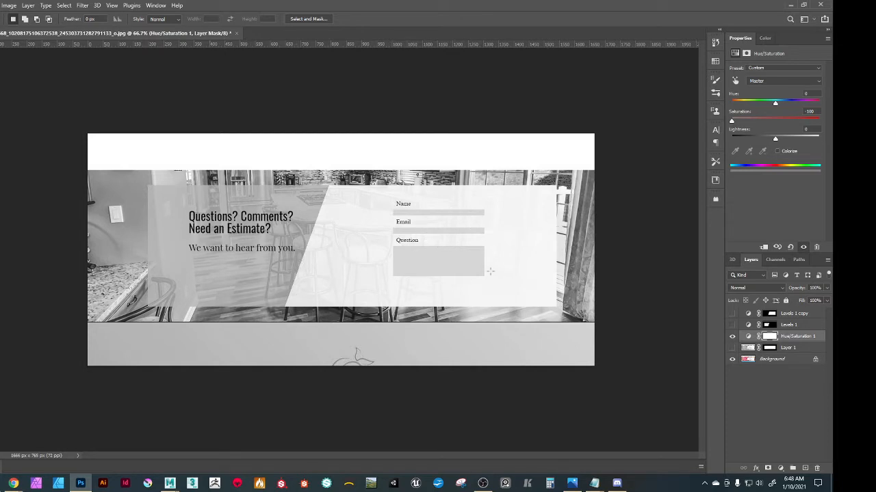
# Preview Levels 1 and Levels 1 copy over the grayscale and colored banner, finishing with all adjustment layers hidden.
pyautogui.click(732, 324)
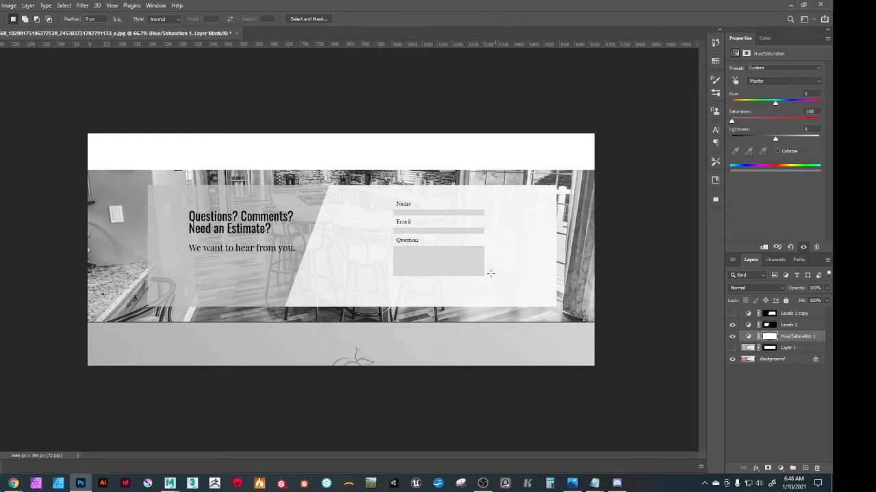
pyautogui.click(732, 313)
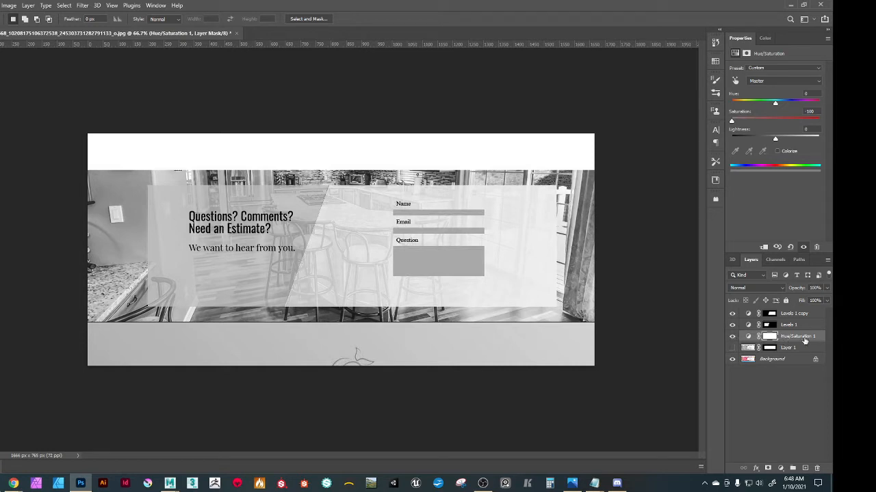
pyautogui.click(732, 338)
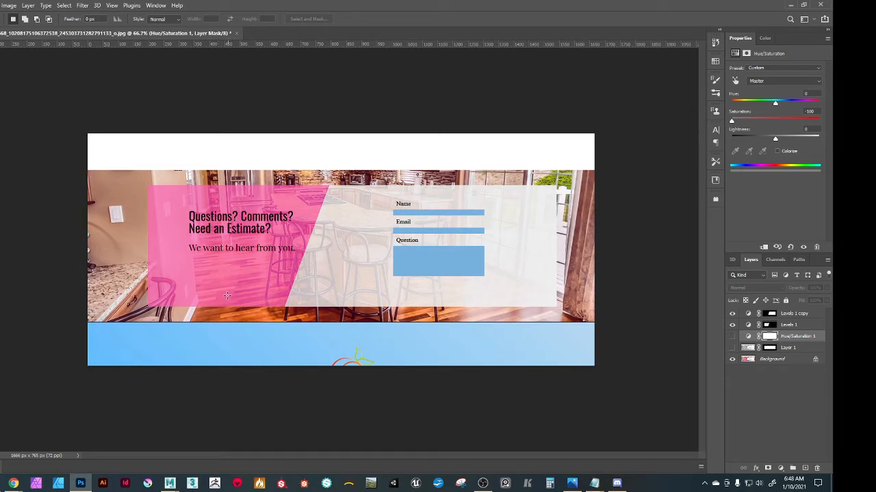
pyautogui.click(732, 313)
pyautogui.click(732, 325)
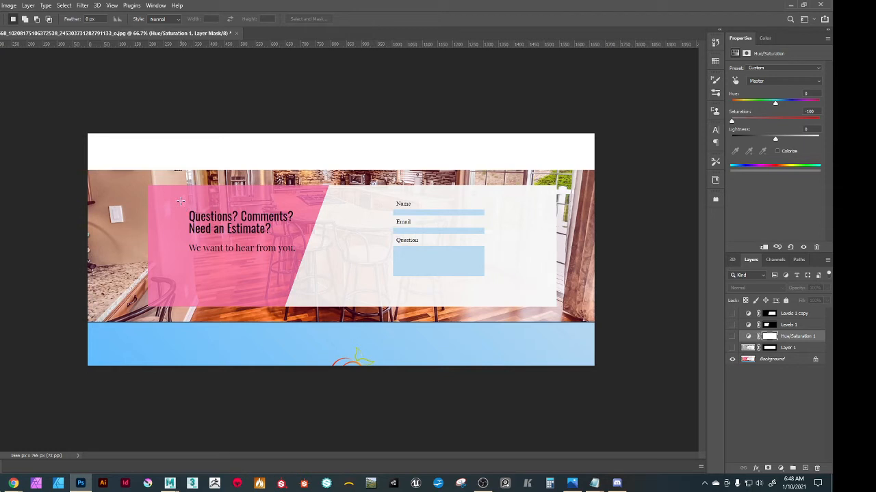
pyautogui.moveTo(178, 203); pyautogui.dragTo(303, 262)
pyautogui.click(305, 264)
pyautogui.moveTo(184, 241); pyautogui.dragTo(299, 260)
pyautogui.click(265, 272)
# Show Layer 1 and check the contact banner's legibility at 25% zoom.
pyautogui.click(731, 349)
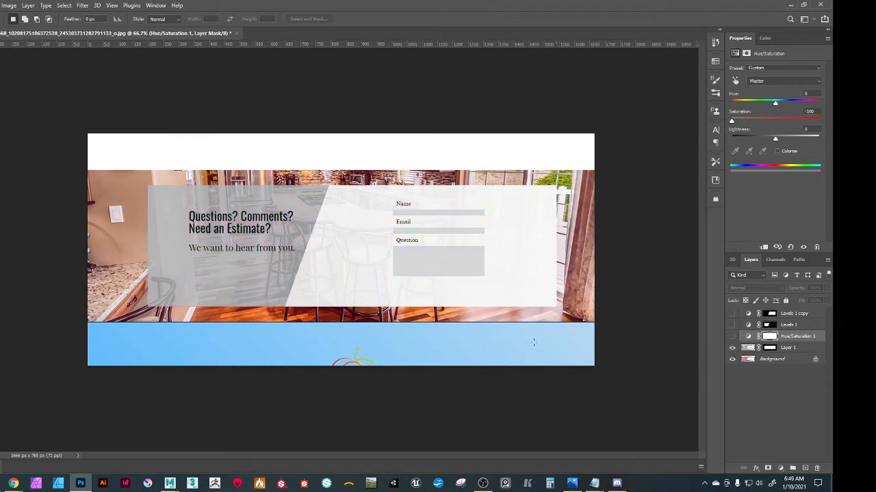
pyautogui.keyDown('alt'); pyautogui.click(398, 244); pyautogui.keyUp('alt')
pyautogui.keyDown('alt'); pyautogui.click(390, 241); pyautogui.keyUp('alt')
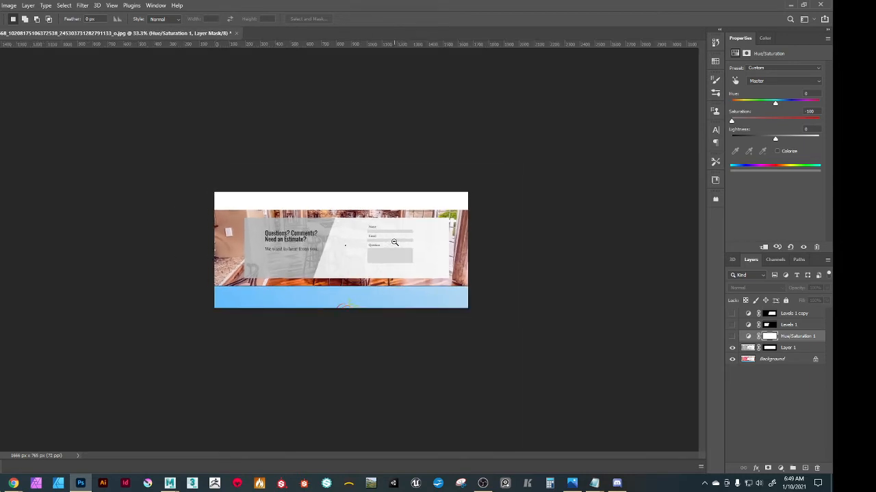
pyautogui.keyDown('alt'); pyautogui.click(348, 253); pyautogui.keyUp('alt')
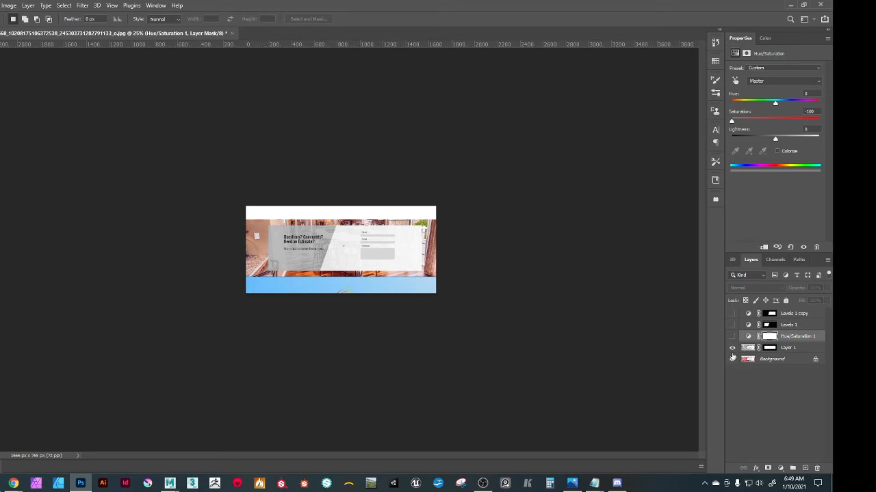
# Compare the contact form's contrast with and without Levels 1 copy at reduced zoom levels, leaving that layer hidden.
pyautogui.click(732, 314)
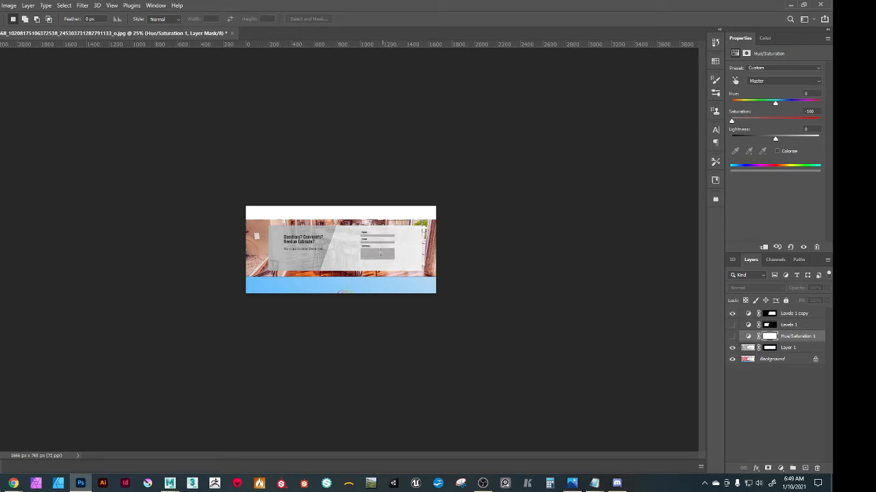
pyautogui.keyDown('alt'); pyautogui.click(371, 250); pyautogui.keyUp('alt')
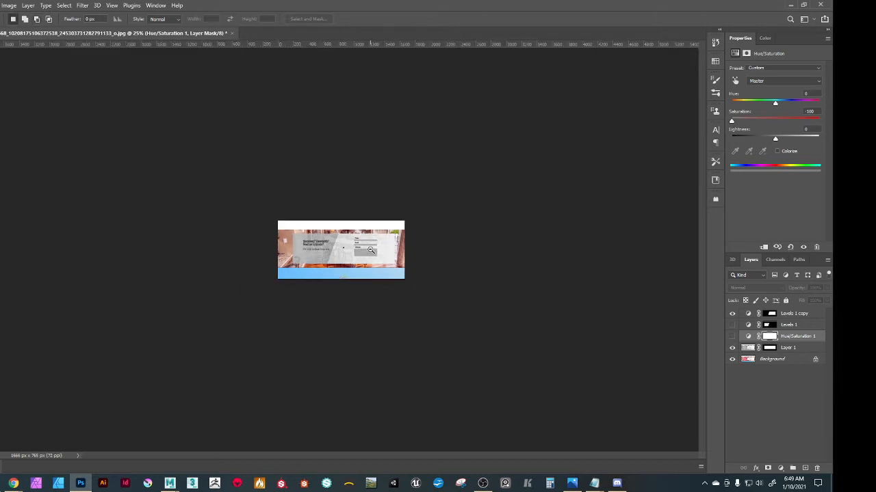
pyautogui.click(364, 247)
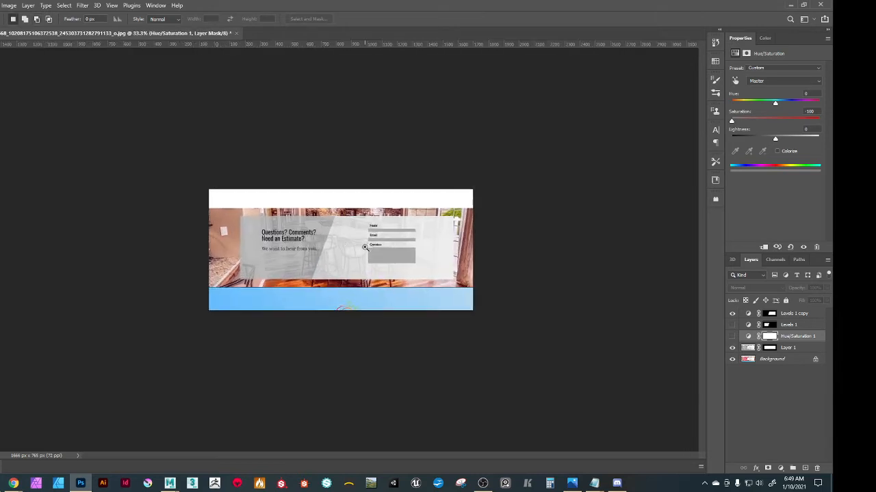
pyautogui.click(365, 247)
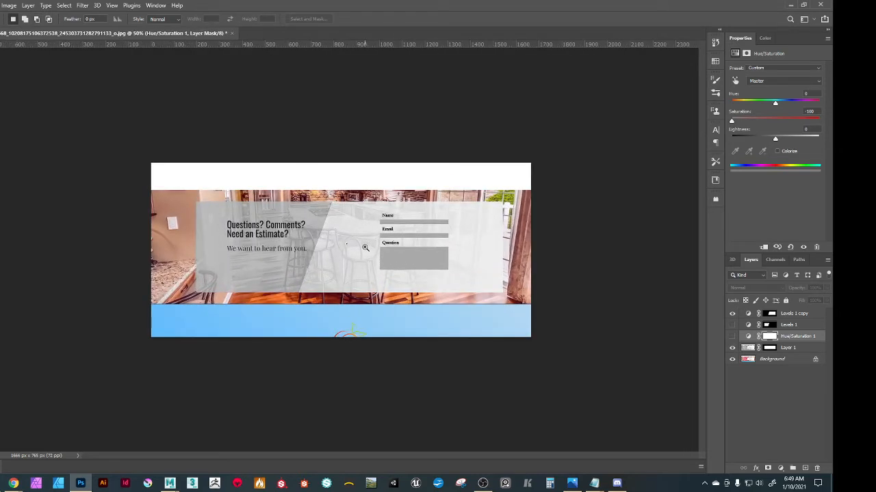
pyautogui.keyDown('alt'); pyautogui.click(365, 247); pyautogui.keyUp('alt')
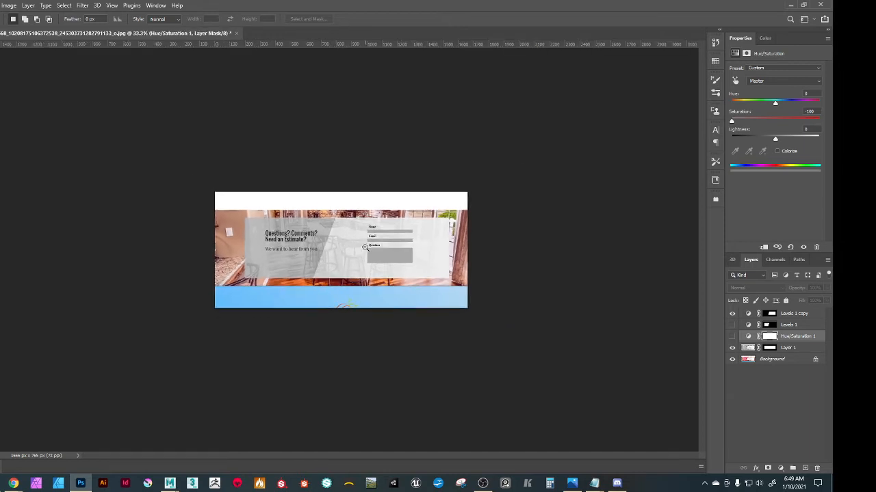
pyautogui.keyDown('alt'); pyautogui.click(365, 248); pyautogui.keyUp('alt')
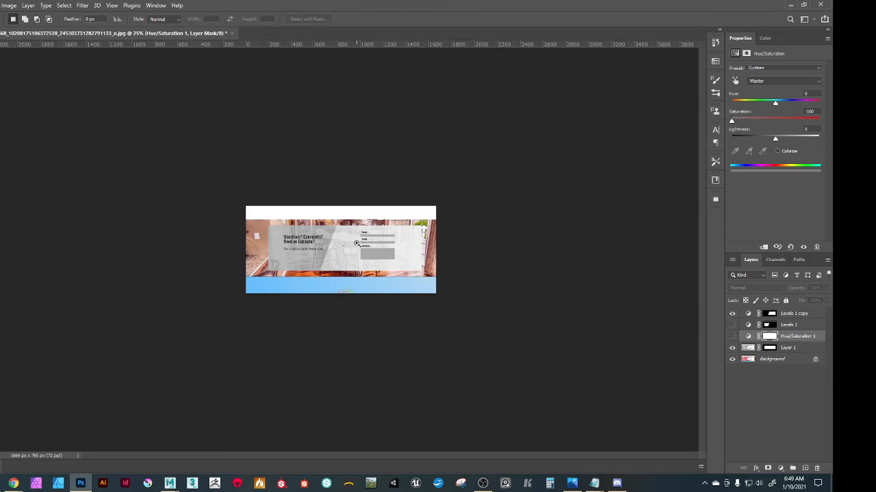
pyautogui.keyDown('ctrl'); pyautogui.click(356, 243); pyautogui.keyUp('ctrl')
pyautogui.keyDown('ctrl'); pyautogui.click(356, 243); pyautogui.keyUp('ctrl')
pyautogui.keyDown('ctrl'); pyautogui.click(357, 244); pyautogui.keyUp('ctrl')
pyautogui.keyDown('alt'); pyautogui.click(357, 244); pyautogui.keyUp('alt')
pyautogui.keyDown('alt'); pyautogui.click(357, 245); pyautogui.keyUp('alt')
pyautogui.keyDown('alt'); pyautogui.click(355, 248); pyautogui.keyUp('alt')
pyautogui.click(732, 313)
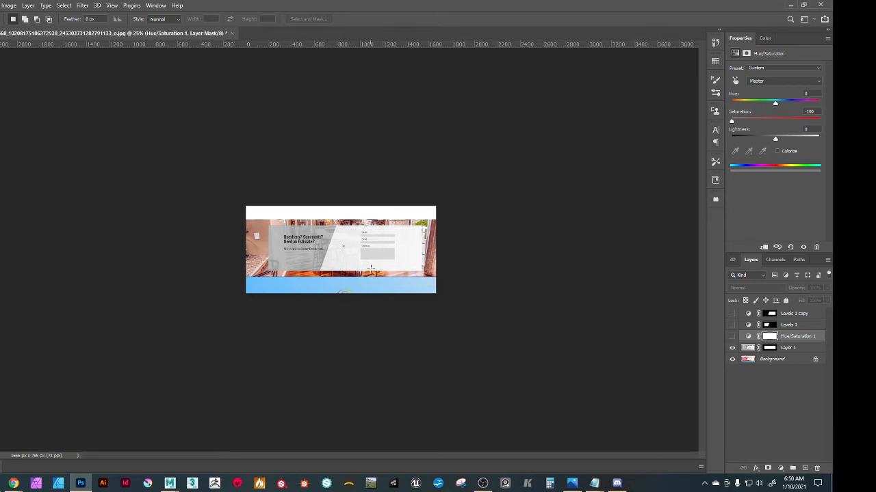
pyautogui.hotkey('ctrl', '+')
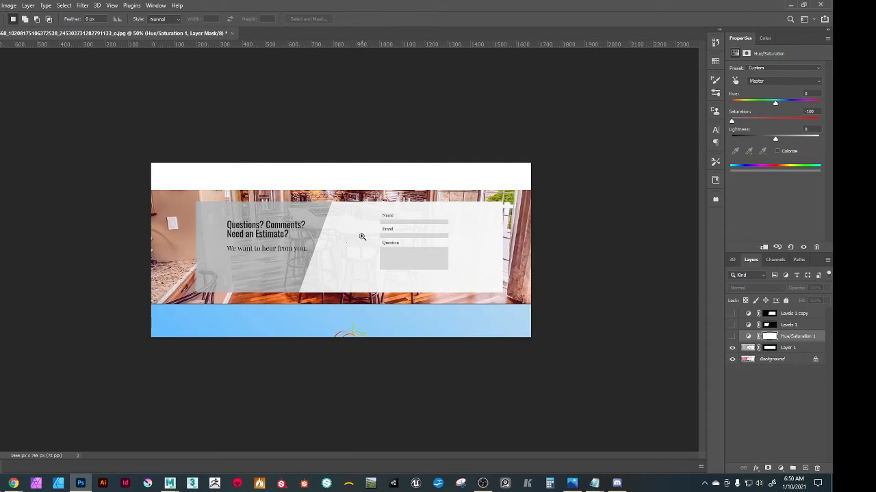
pyautogui.keyDown('alt'); pyautogui.click(412, 256); pyautogui.keyUp('alt')
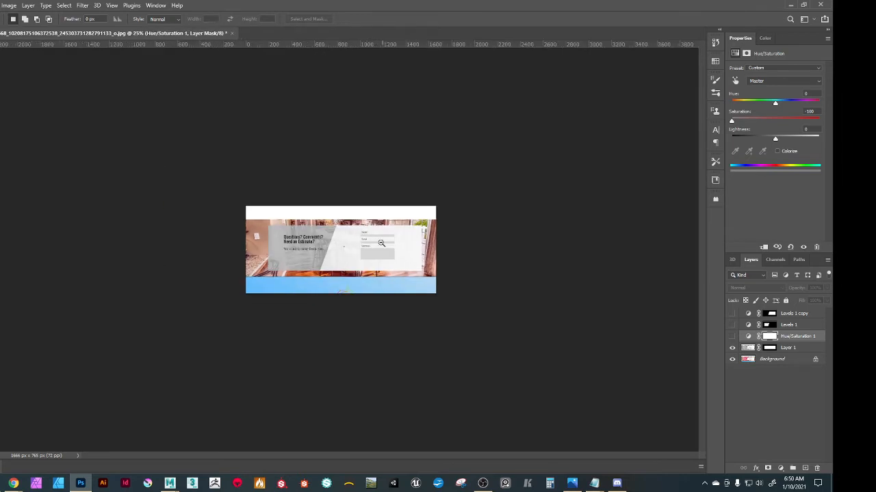
# Show Hue/Saturation 1, Levels 1 and Levels 1 copy, and examine the grayscale banner's contrast at zoom levels from 25% to 66.7%.
pyautogui.click(732, 335)
pyautogui.click(732, 324)
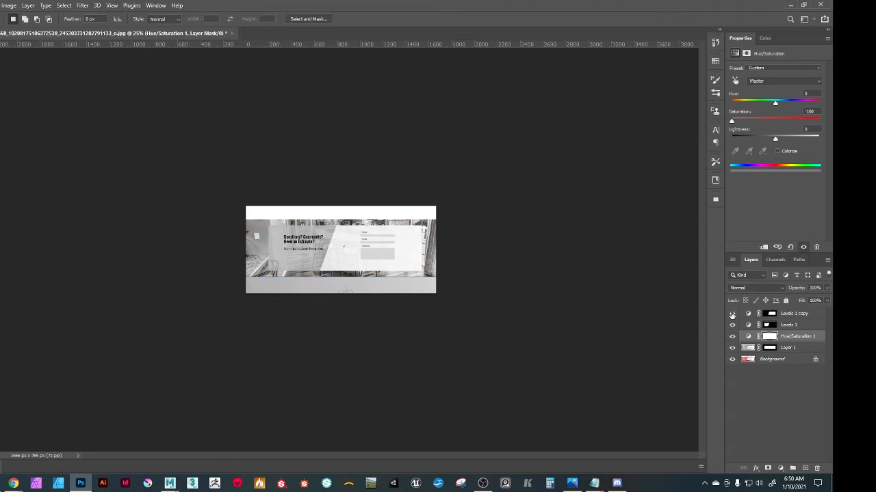
pyautogui.click(732, 313)
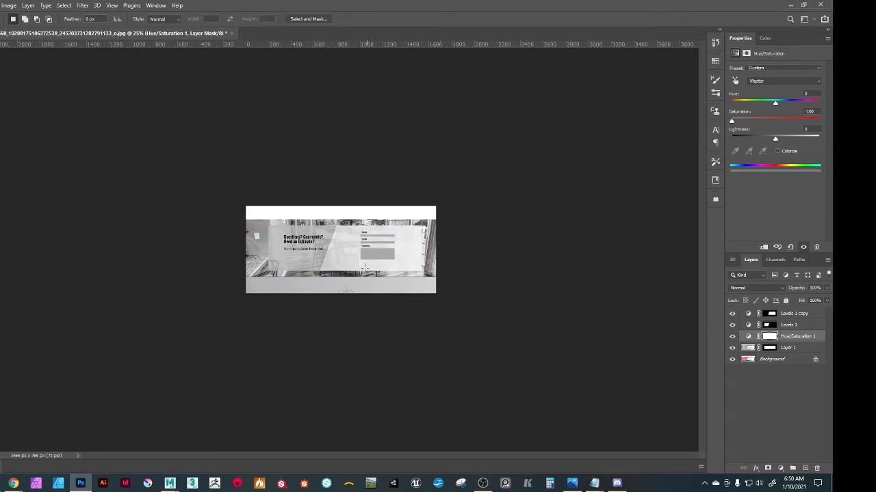
pyautogui.click(310, 258)
pyautogui.click(288, 264)
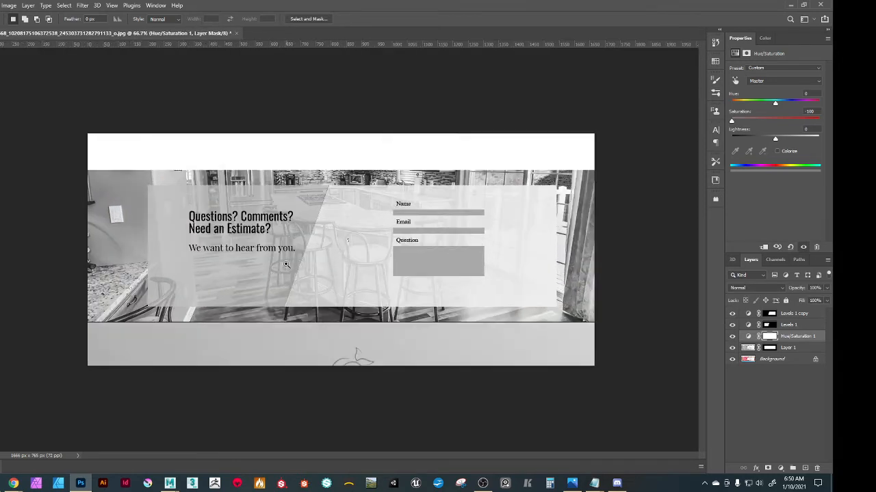
pyautogui.keyDown('alt'); pyautogui.click(278, 269); pyautogui.keyUp('alt')
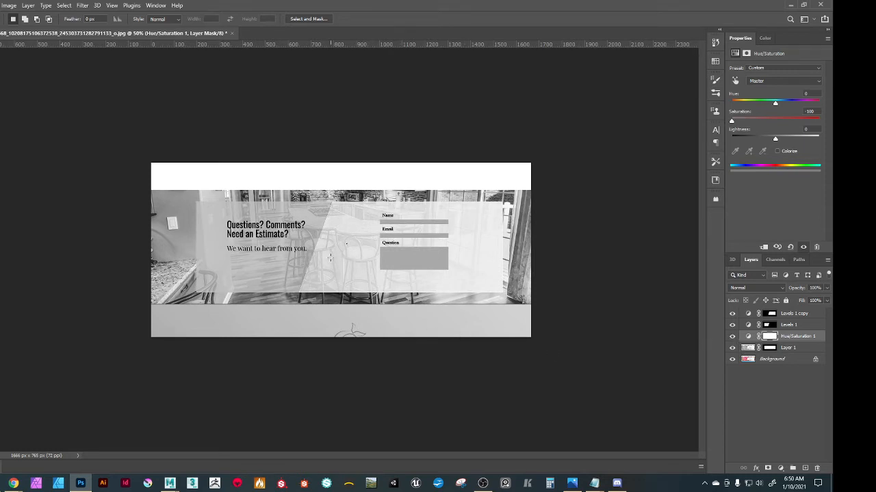
pyautogui.hotkey('ctrl', '+')
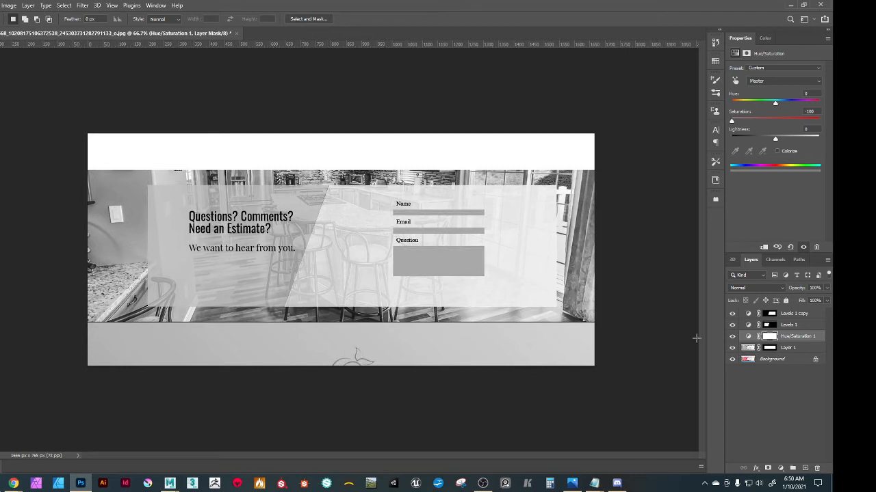
# Hide both Levels layers and Hue/Saturation 1, and compare the banner with and without Layer 1, leaving Layer 1 shown.
pyautogui.click(732, 314)
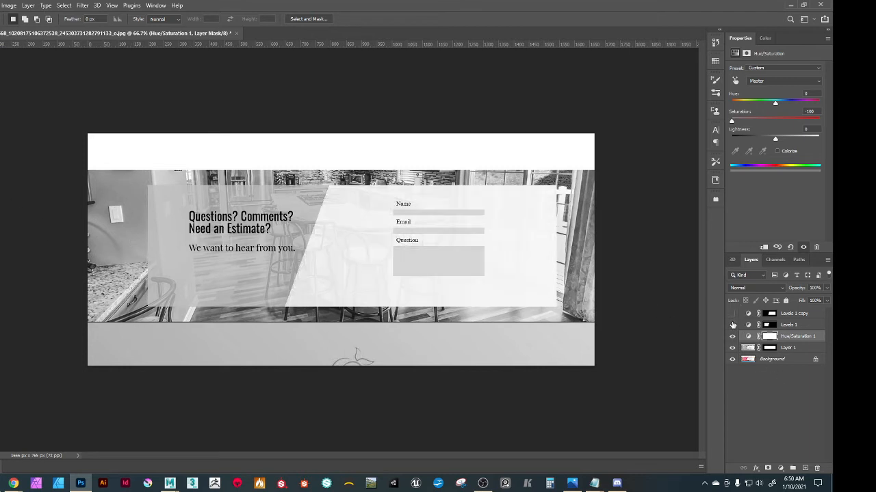
pyautogui.click(732, 325)
pyautogui.click(732, 337)
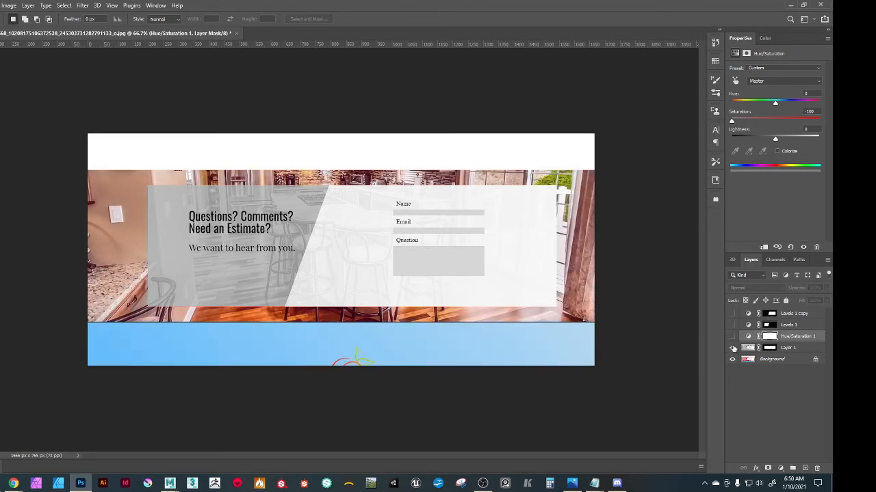
pyautogui.click(731, 348)
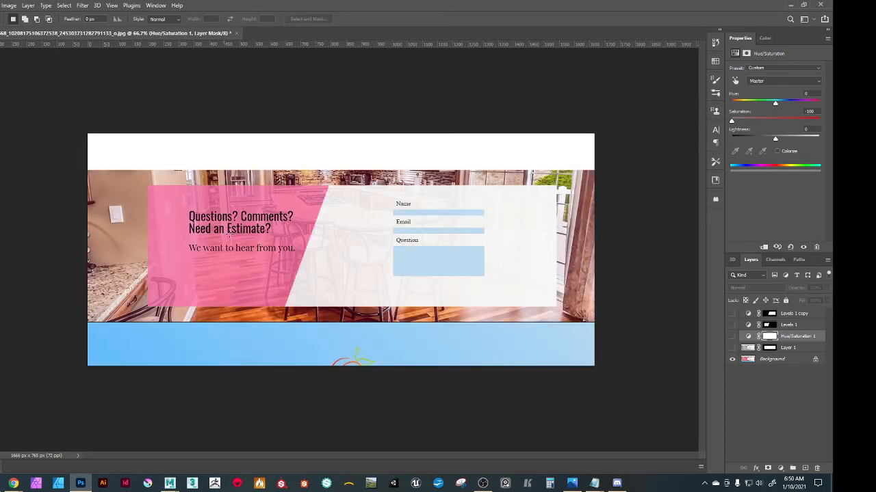
pyautogui.click(732, 348)
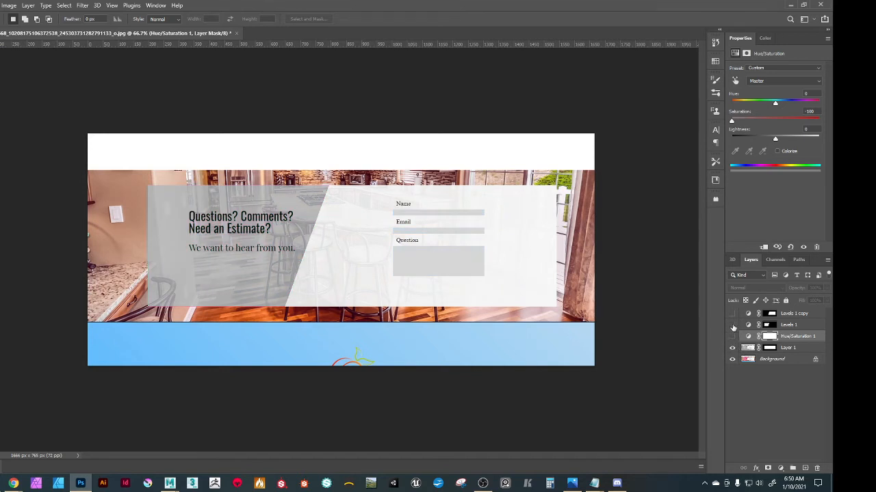
# Show Levels 1 and Levels 1 copy to examine the banner with both contrast adjustments applied.
pyautogui.click(732, 325)
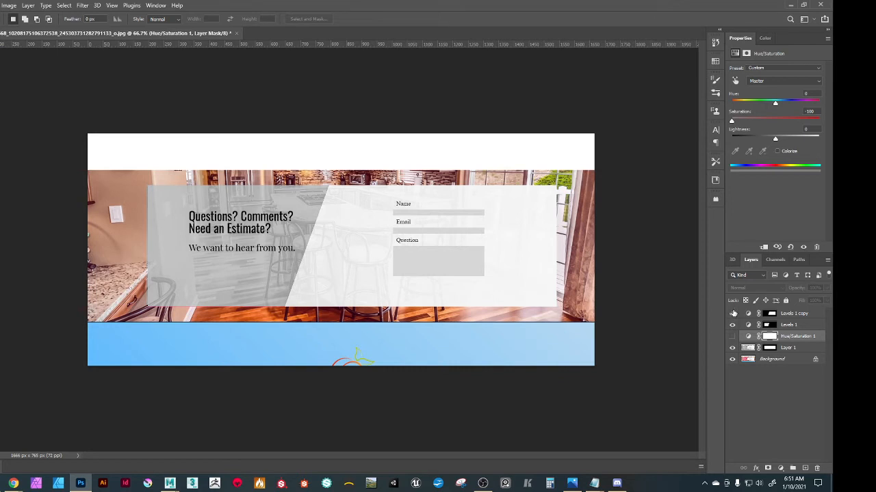
pyautogui.click(732, 313)
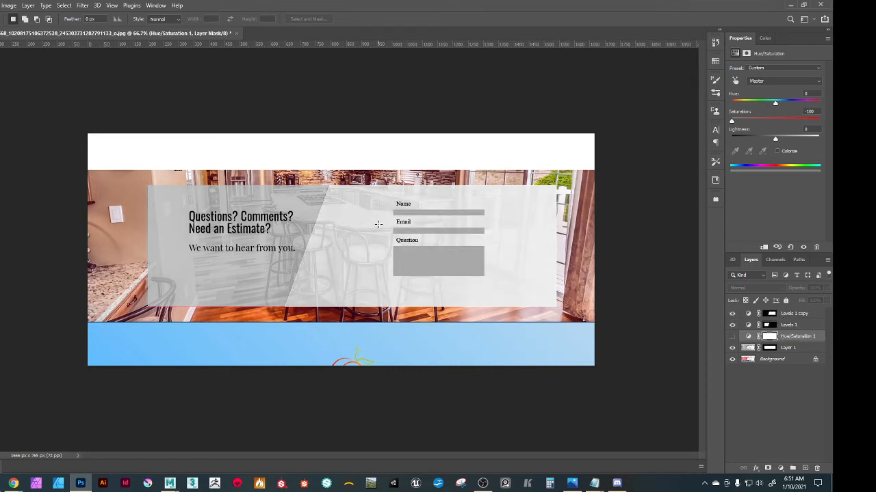
# Outline the form panel with a polygonal selection and the whole banner with a rectangular one, clearing each selection.
pyautogui.press('l')
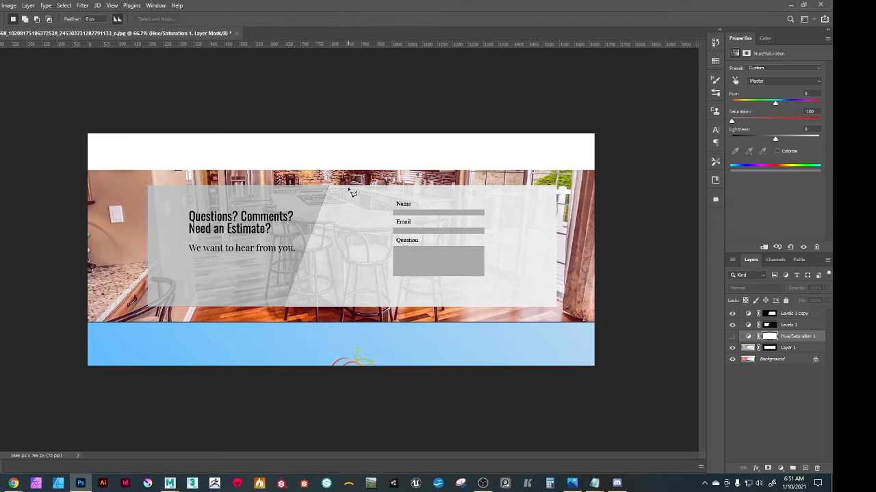
pyautogui.click(330, 185)
pyautogui.click(286, 309)
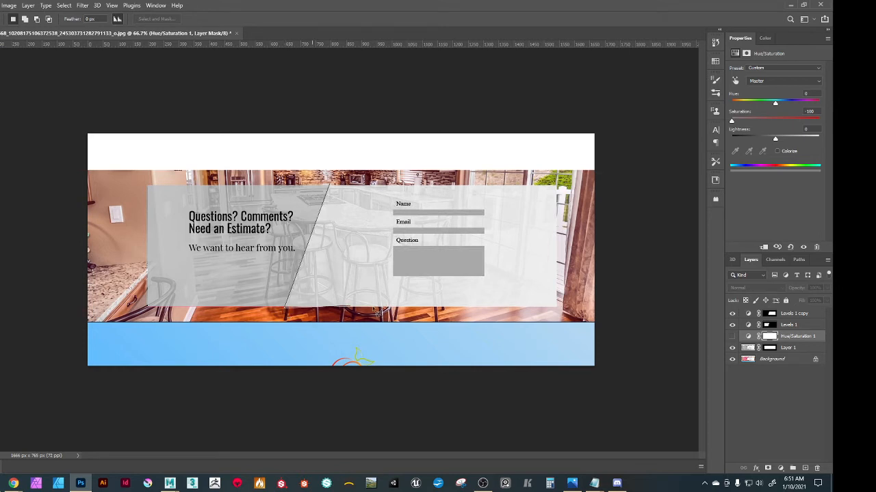
pyautogui.click(558, 309)
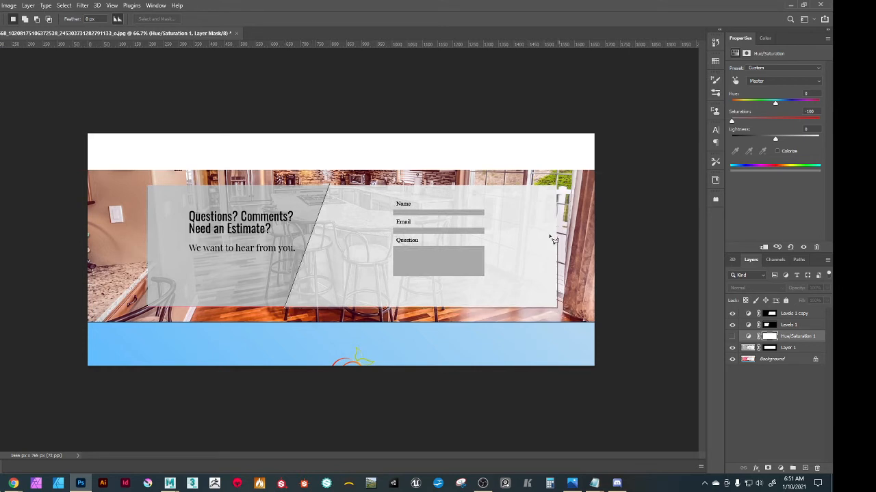
pyautogui.doubleClick(558, 184)
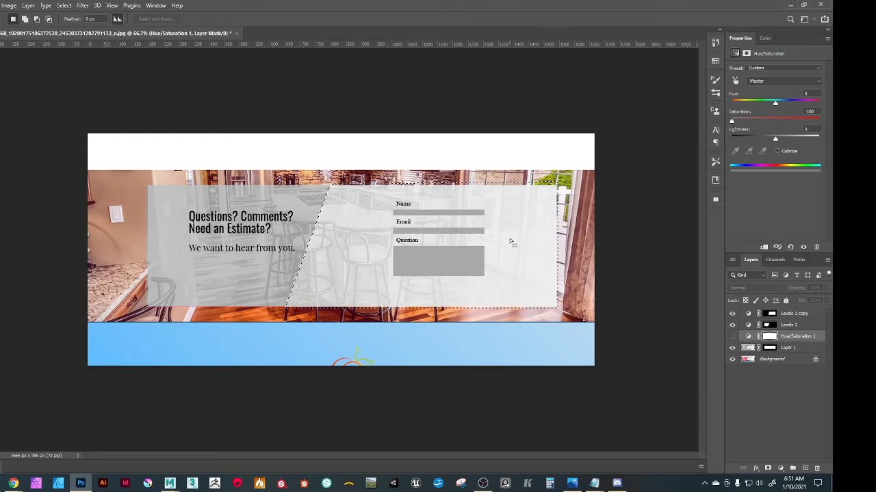
pyautogui.press('m')
pyautogui.click(557, 168)
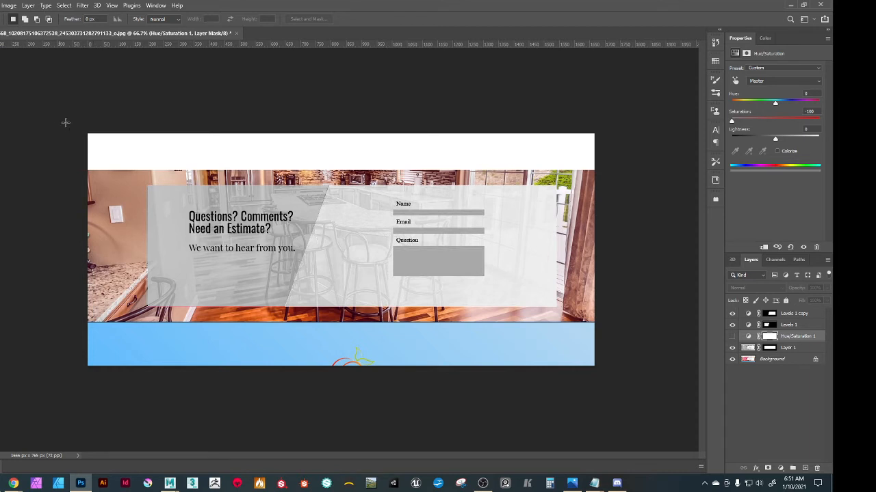
pyautogui.moveTo(66, 123); pyautogui.dragTo(609, 400)
pyautogui.click(637, 370)
# Hide Levels 1 copy, Levels 1 and Layer 1 so that only the Background layer is shown.
pyautogui.click(732, 314)
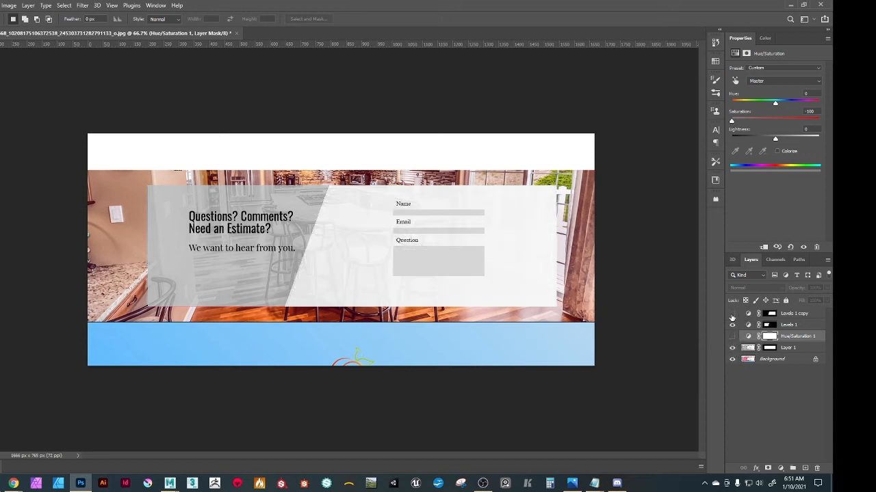
pyautogui.click(732, 326)
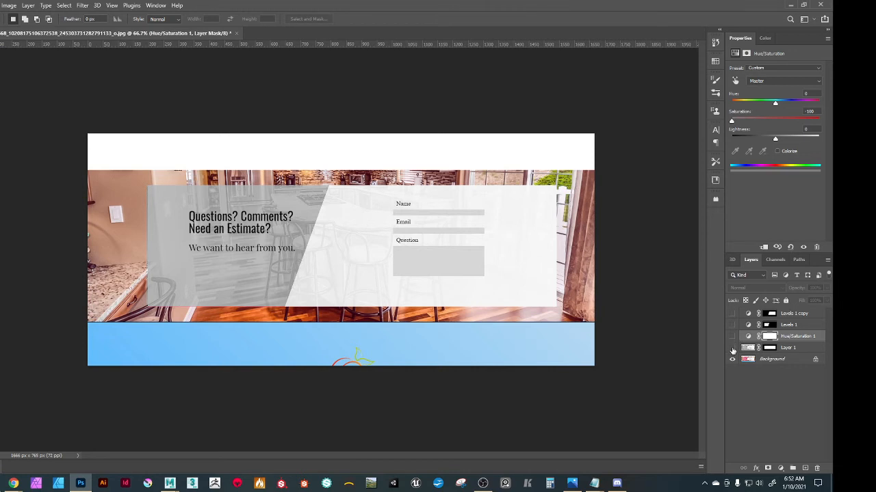
pyautogui.click(733, 349)
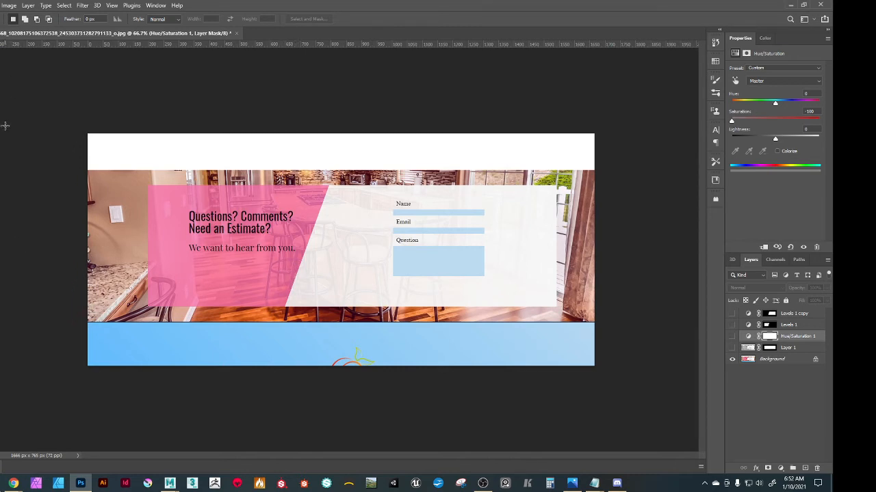
pyautogui.press('g')
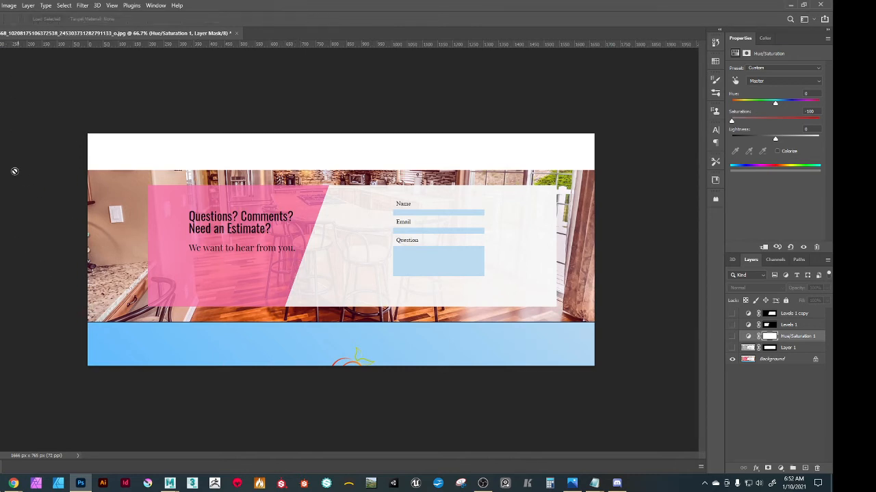
pyautogui.press('b')
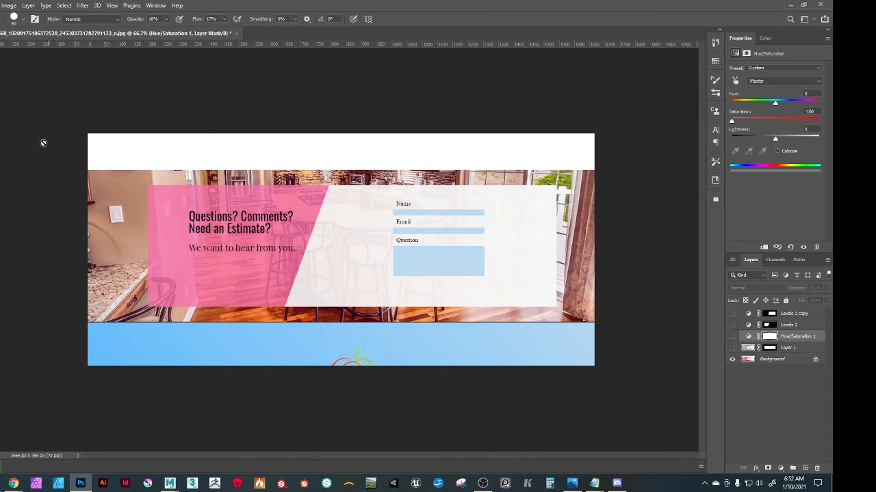
pyautogui.press('m')
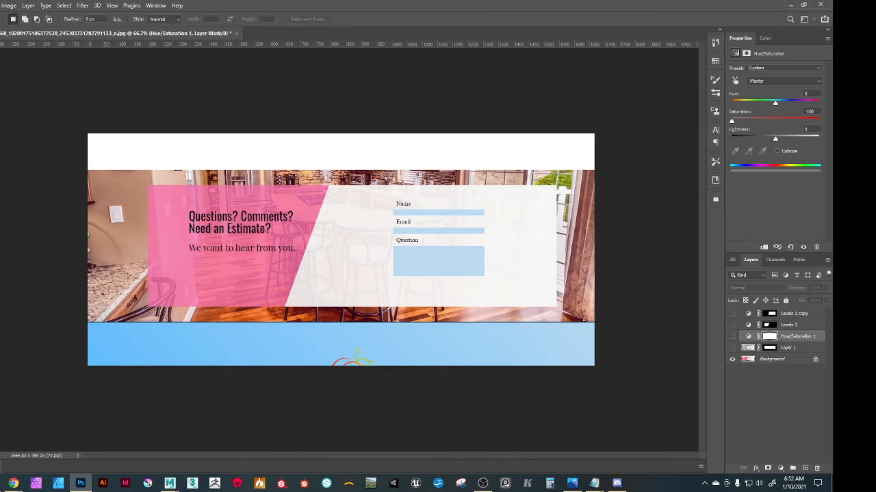
# Activate the Background layer and inspect the pink panel's sampled colour in the Color Picker, accepting it as the foreground colour.
pyautogui.press('b')
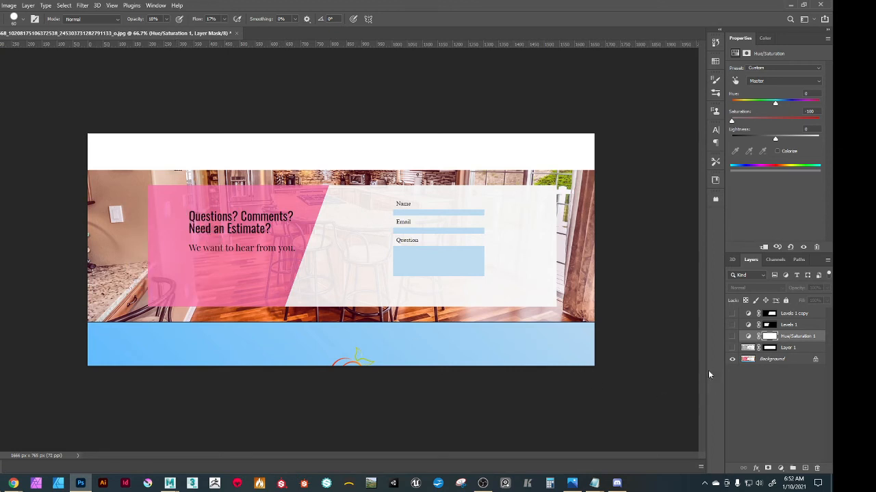
pyautogui.click(766, 361)
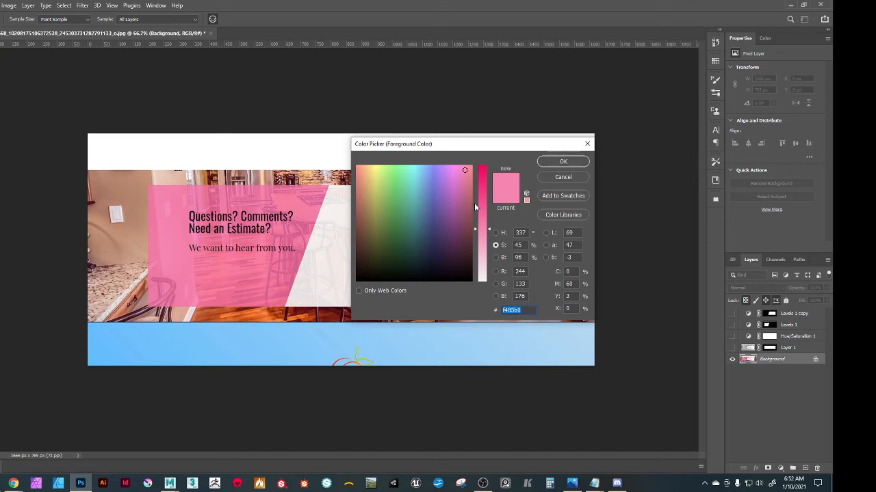
pyautogui.moveTo(519, 145); pyautogui.dragTo(509, 108)
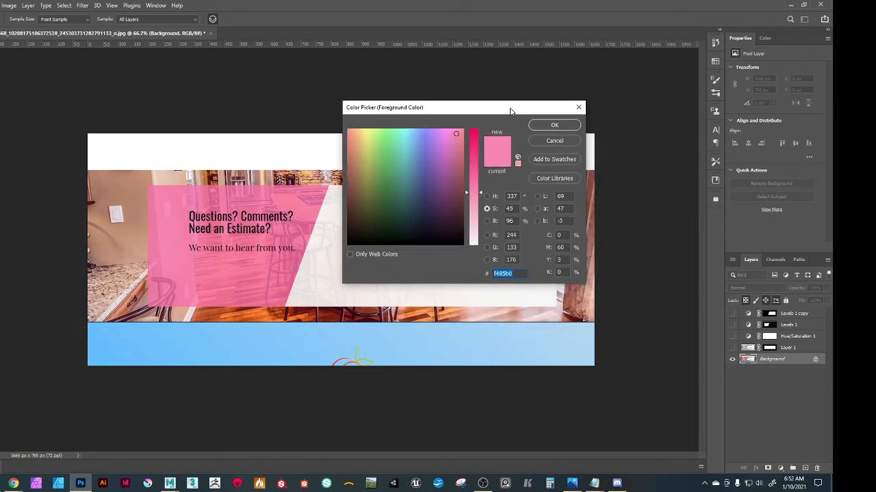
pyautogui.click(545, 125)
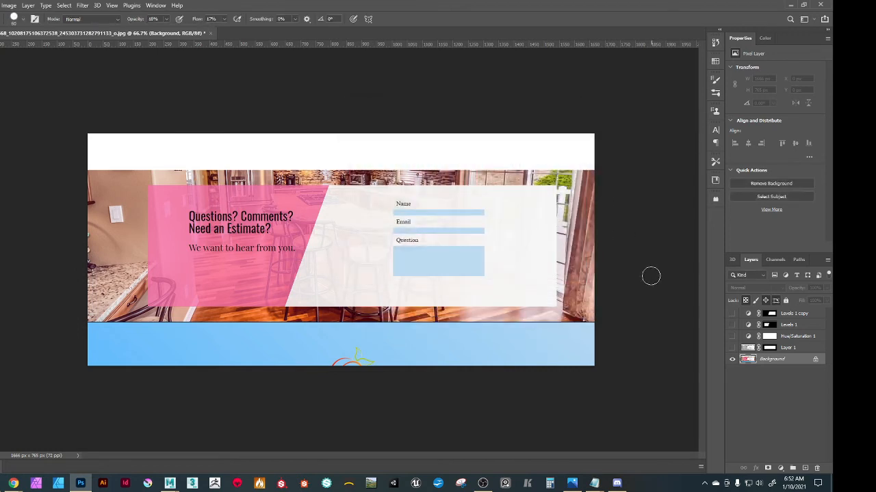
# Show Levels 1 copy and Levels 1, and inspect the adjusted pink panel's colour in the Color Picker.
pyautogui.click(731, 314)
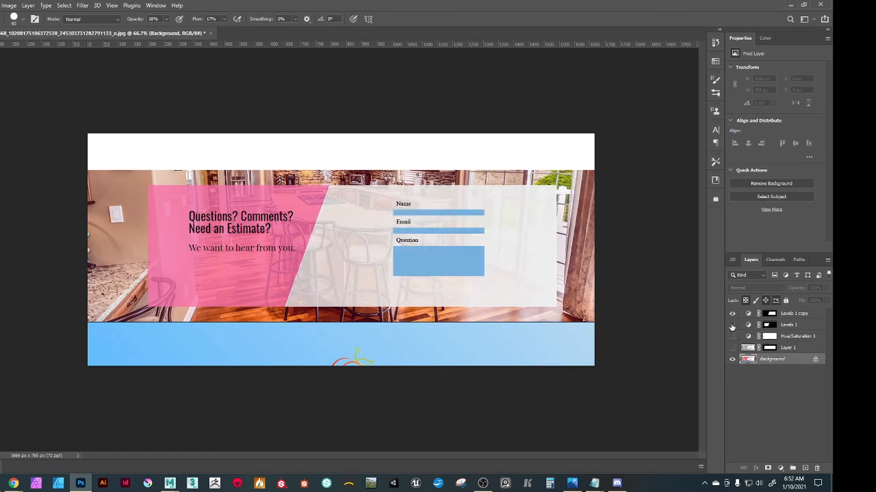
pyautogui.click(732, 326)
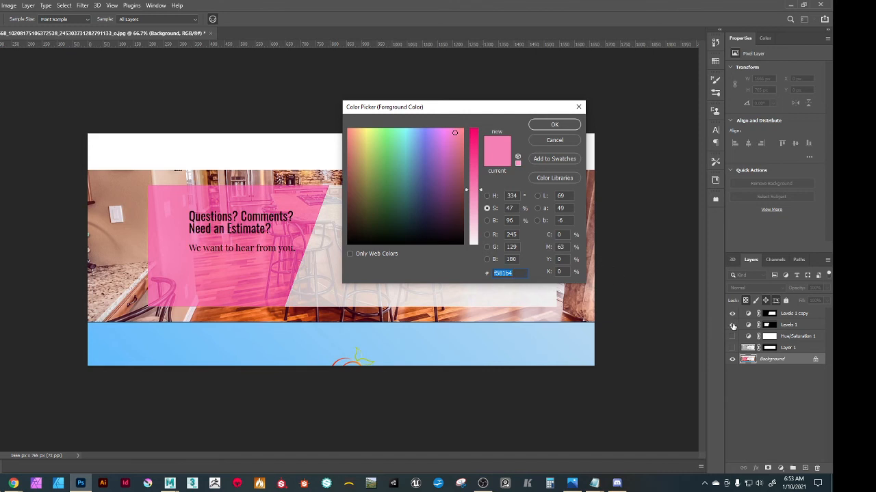
pyautogui.click(554, 124)
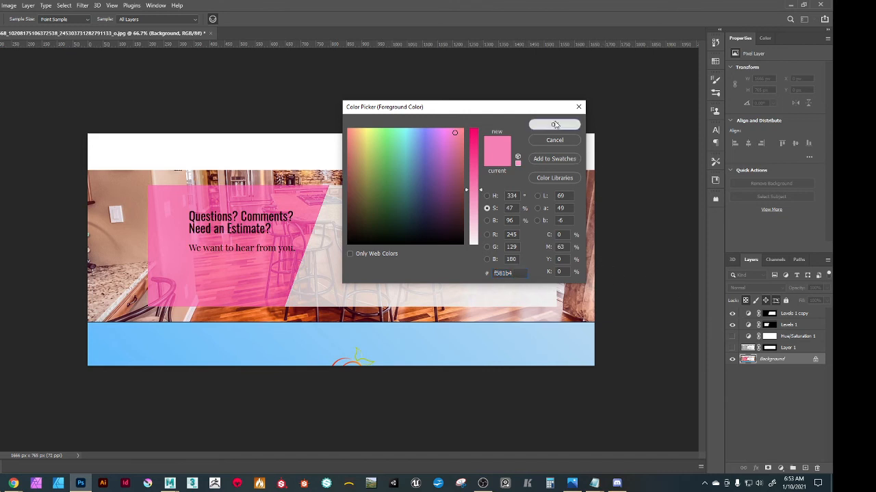
# Hide Levels 1 and Levels 1 copy, rechecking the unadjusted pink panel's sampled colour in the Color Picker.
pyautogui.click(732, 325)
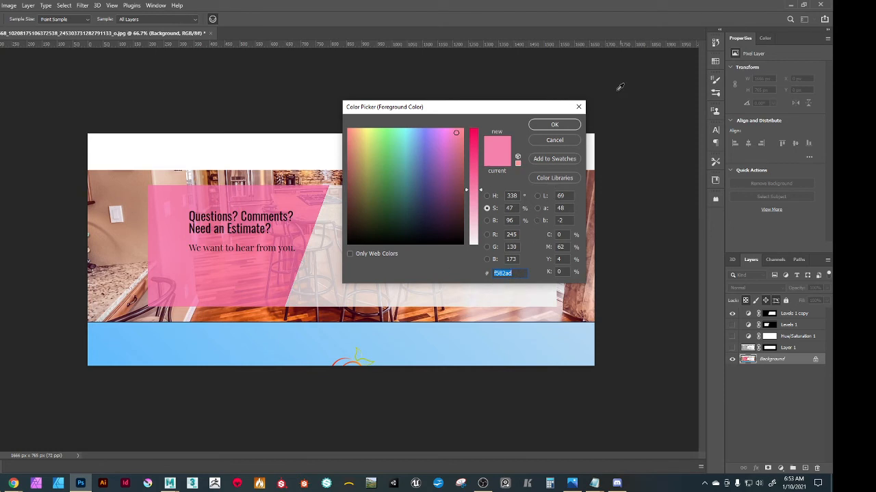
pyautogui.click(565, 140)
pyautogui.click(552, 140)
pyautogui.click(732, 314)
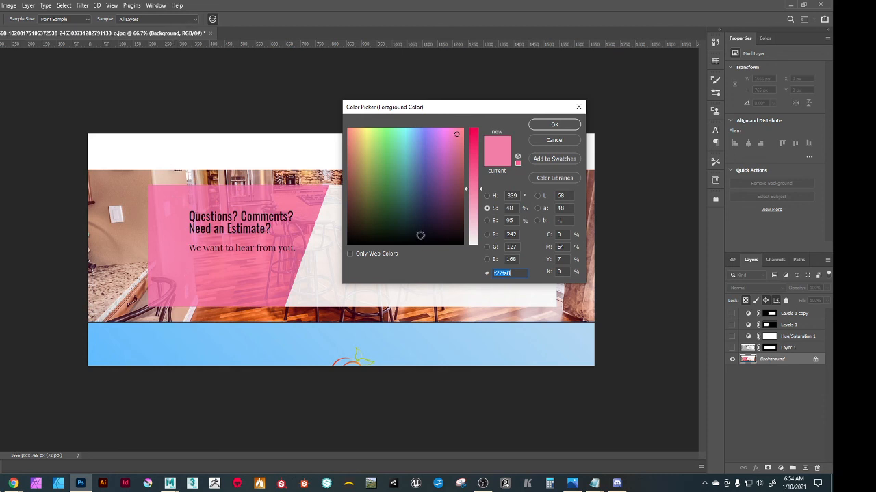
pyautogui.click(554, 125)
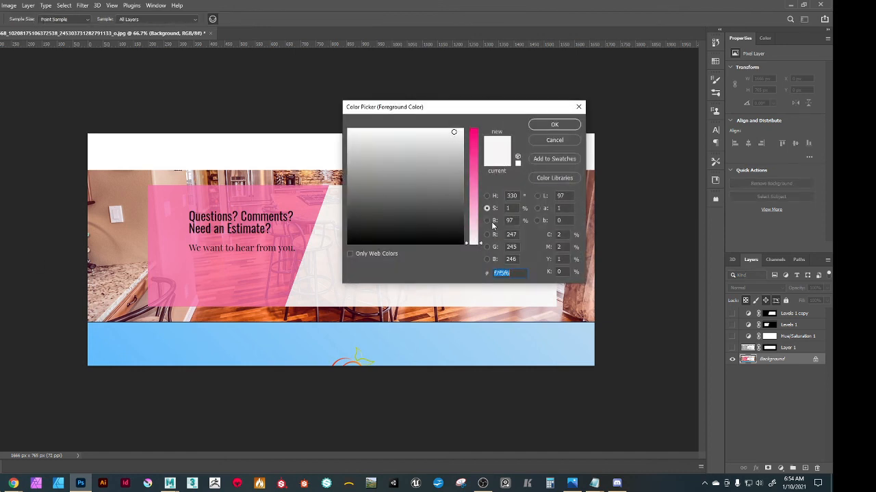
# Try lowering the brightness of the off-white sampled from the form panel to 88%, and discard the change.
pyautogui.click(487, 221)
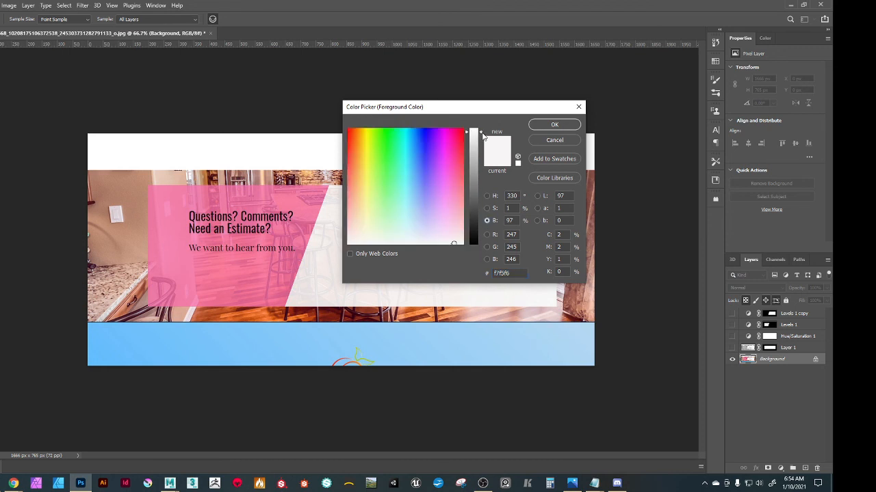
pyautogui.moveTo(481, 134)
pyautogui.mouseDown()
pyautogui.moveTo(483, 152)
pyautogui.moveTo(483, 134)
pyautogui.moveTo(483, 142)
pyautogui.mouseUp()
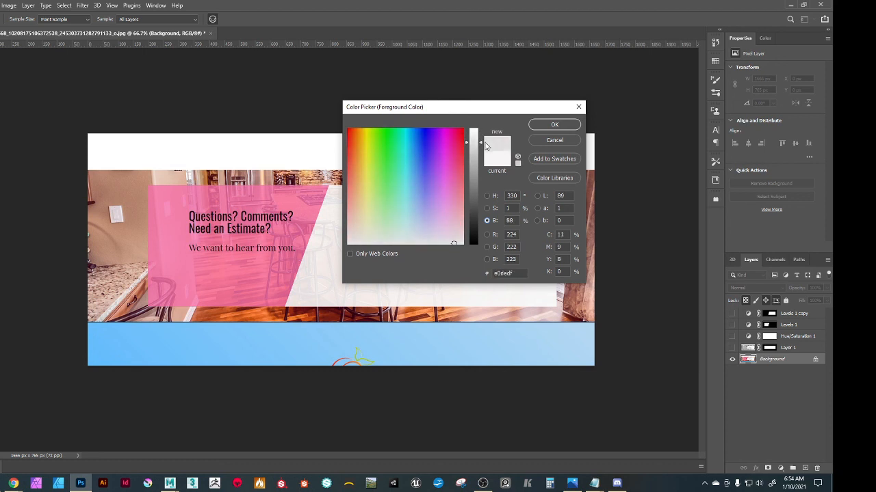
pyautogui.click(555, 140)
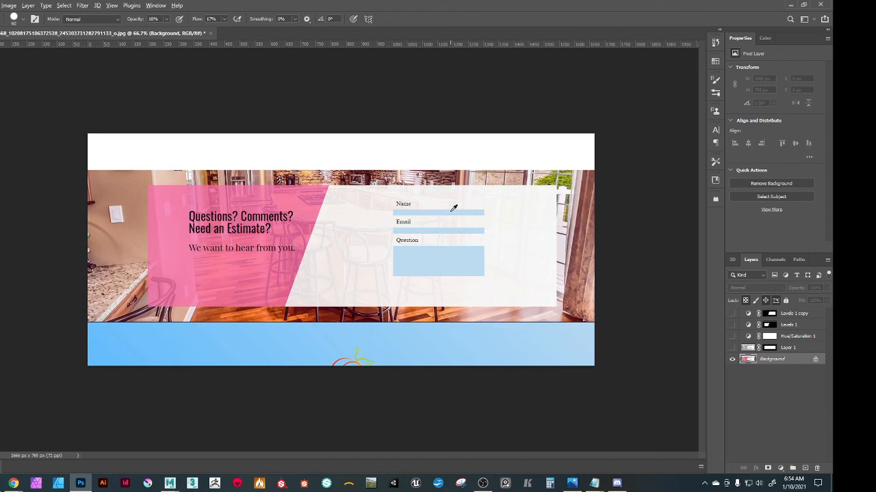
# Inspect the form fields' blue with Levels 1 copy shown, and compare the form with and without that layer, leaving it shown.
pyautogui.click(732, 314)
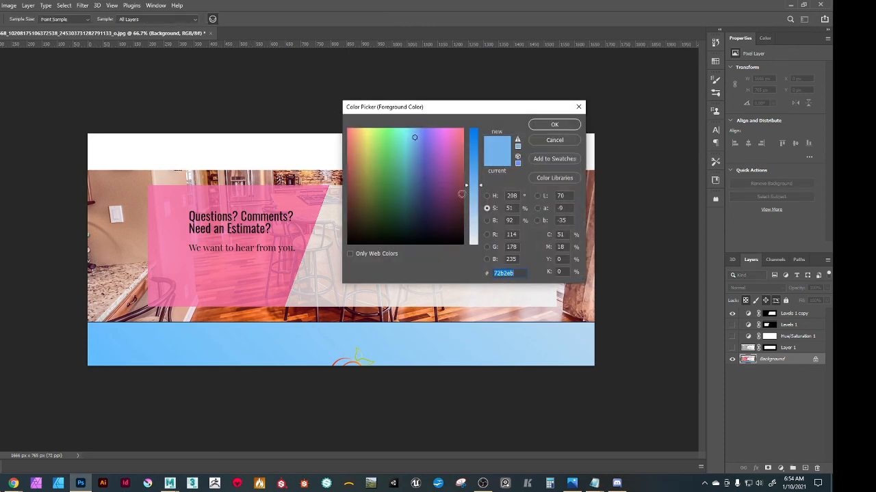
pyautogui.click(554, 140)
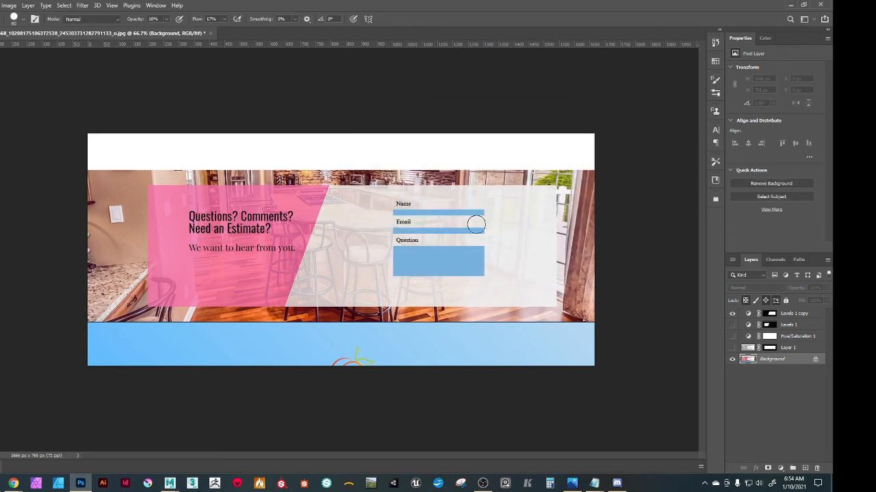
pyautogui.click(732, 314)
pyautogui.click(732, 314)
pyautogui.click(732, 314)
pyautogui.click(731, 314)
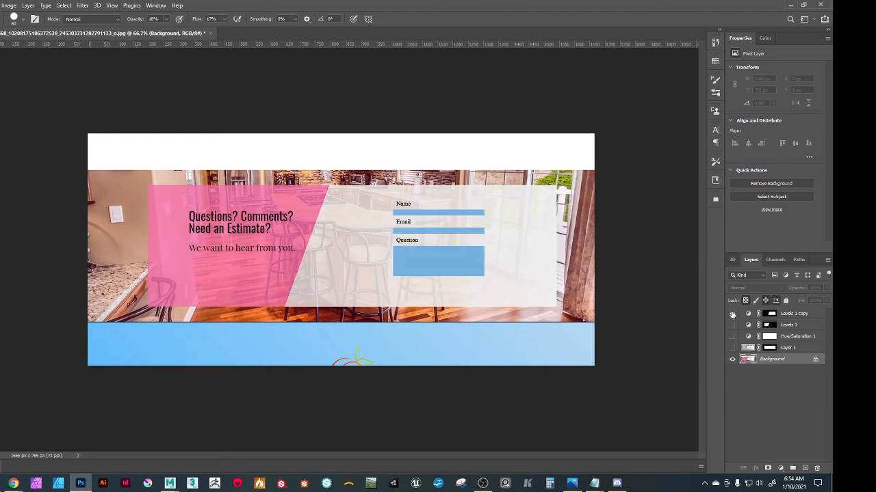